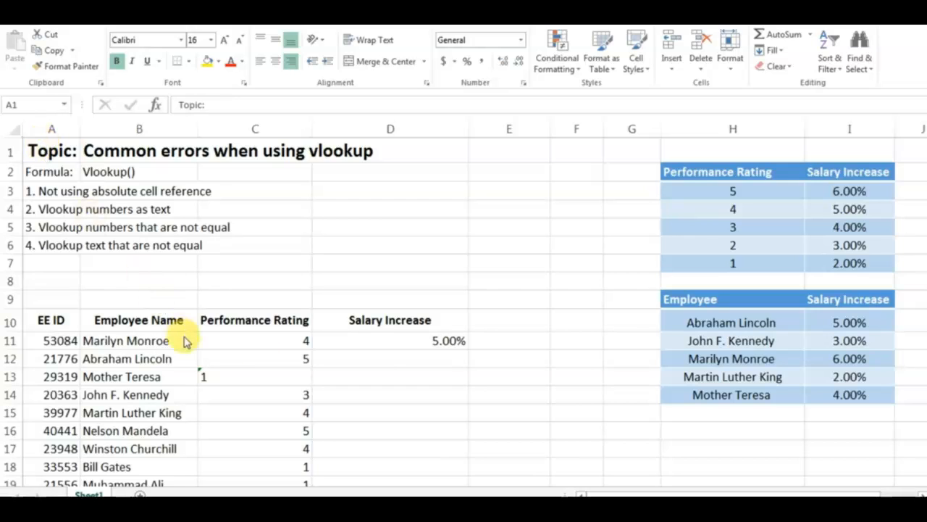
Inspect the VLOOKUP formula in D11 and its highlighted lookup cell and table range, leaving the formula as it is.
left_click(435, 341)
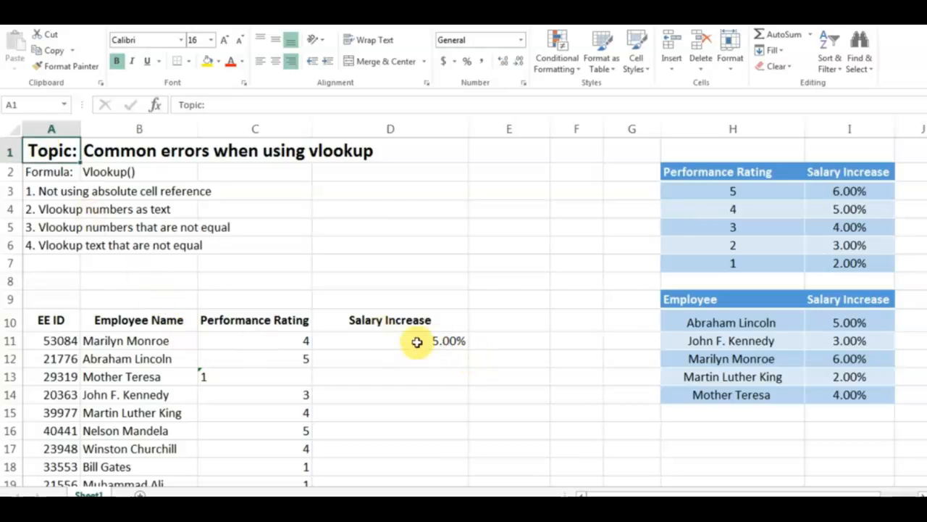
left_click(417, 342)
double_click(441, 341)
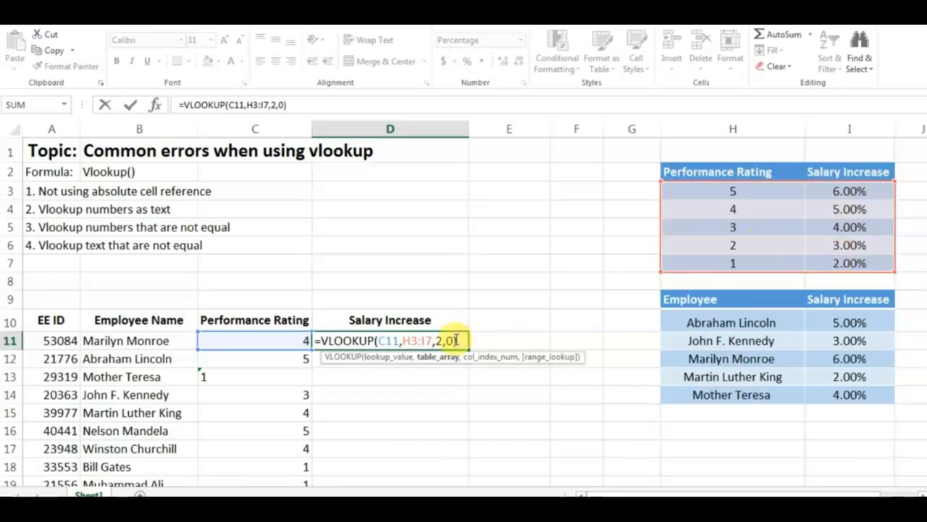
type(")")
key("Return")
key("Up")
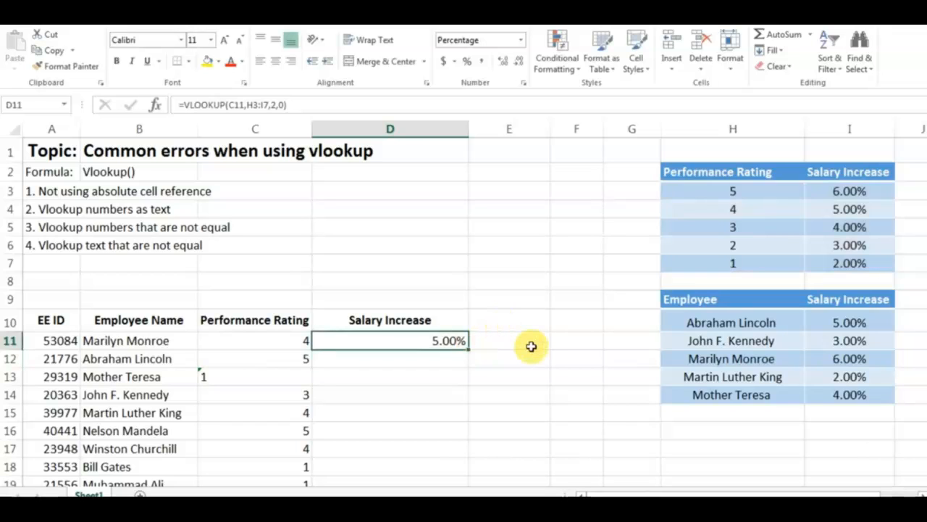
Copy the VLOOKUP formula with its relative table range from D11 into D12.
key("ctrl+c")
key("Down")
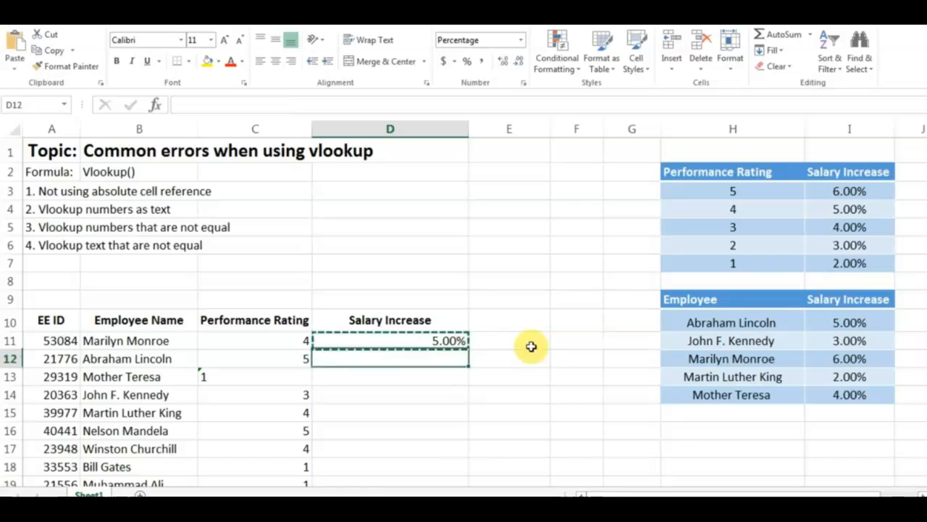
key("ctrl+v")
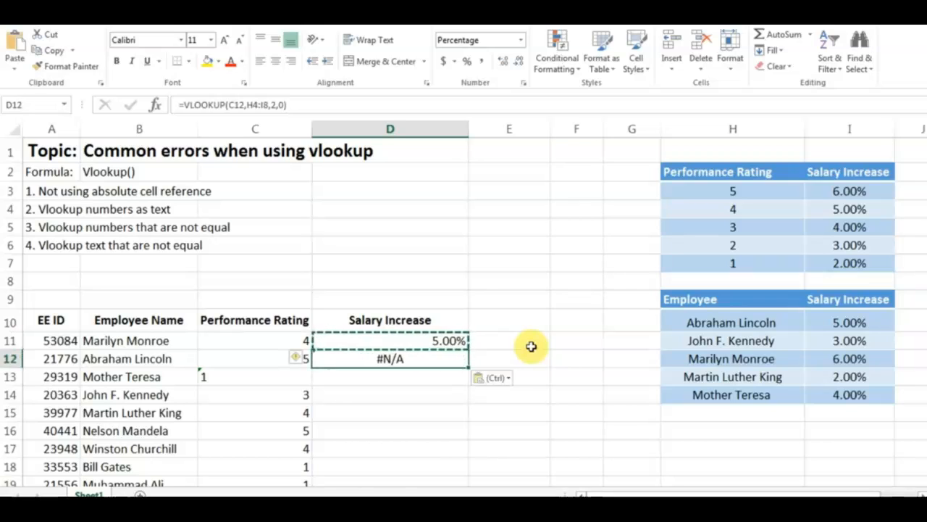
key("Escape")
key("Escape")
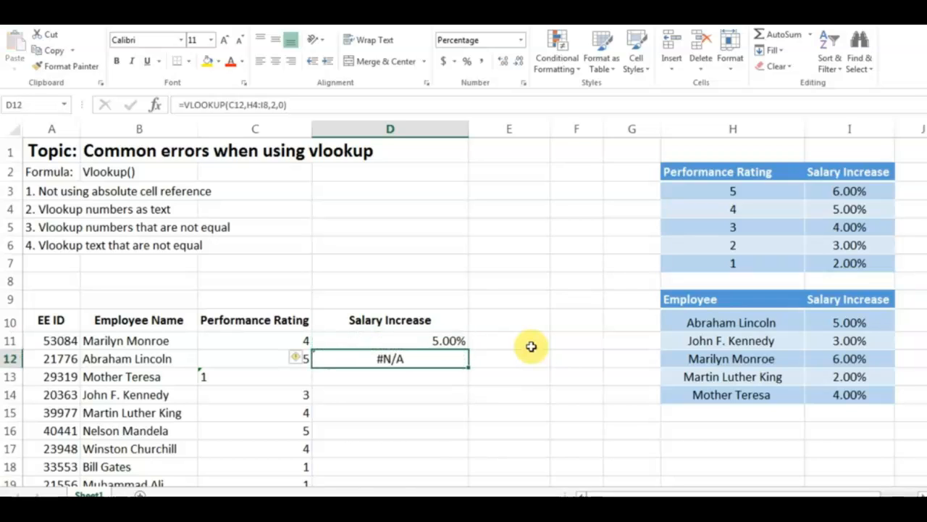
Inspect the table range referenced by the VLOOKUP formula in D12.
double_click(399, 360)
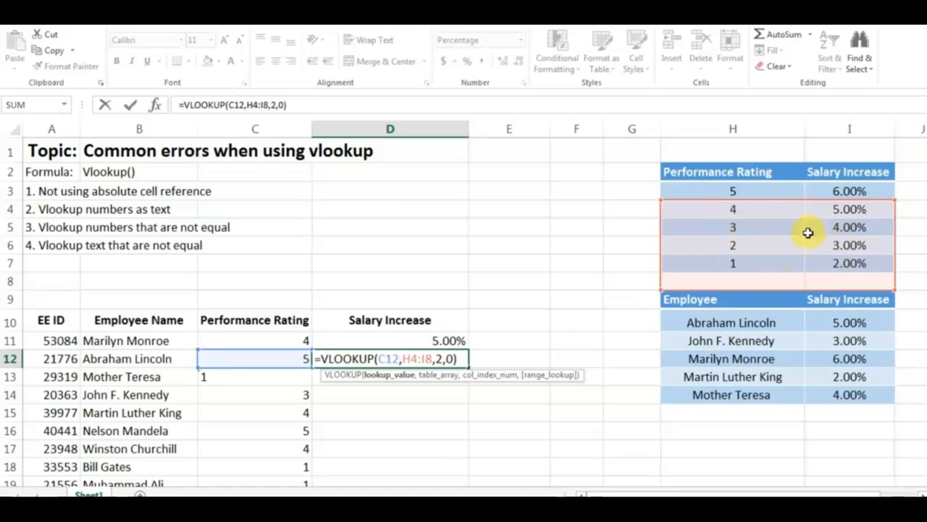
key("Return")
key("Up")
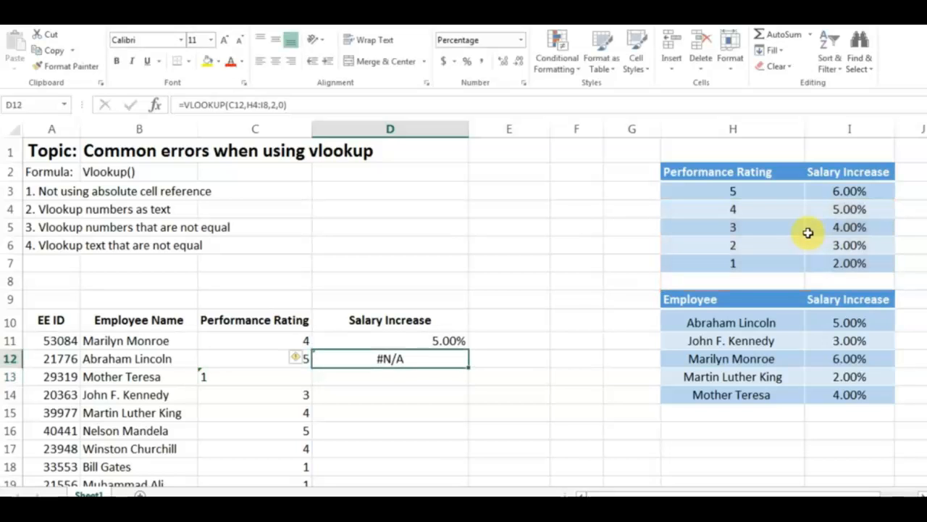
Make the table range in D11's VLOOKUP formula absolute, as $H$3:$I$7.
key("Up")
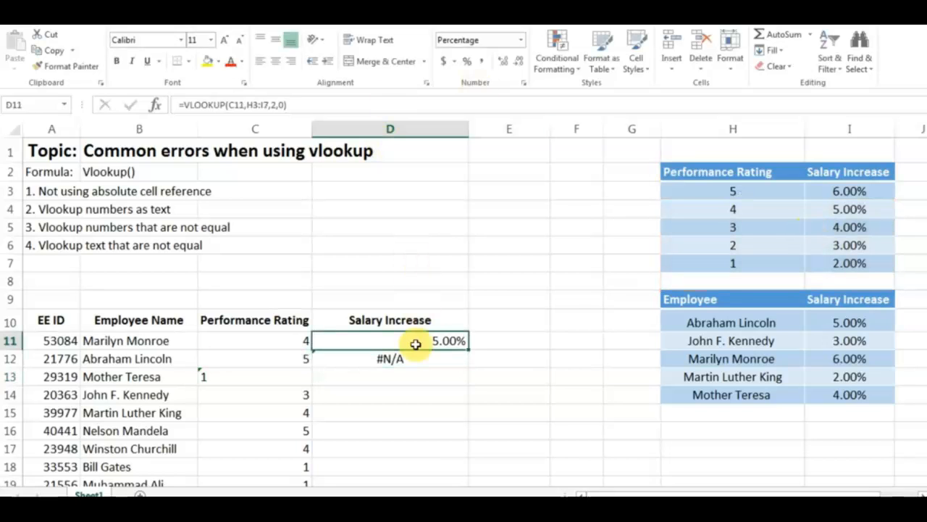
left_click(248, 104)
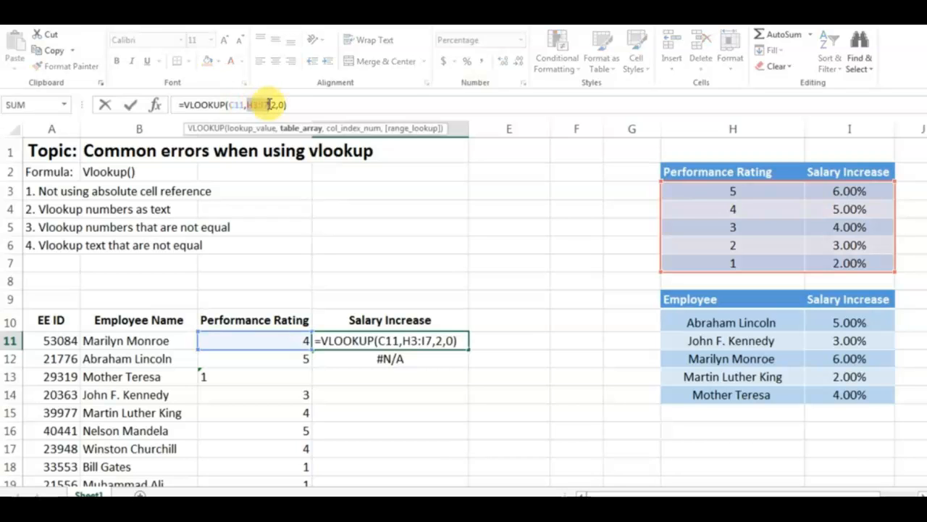
key("F4")
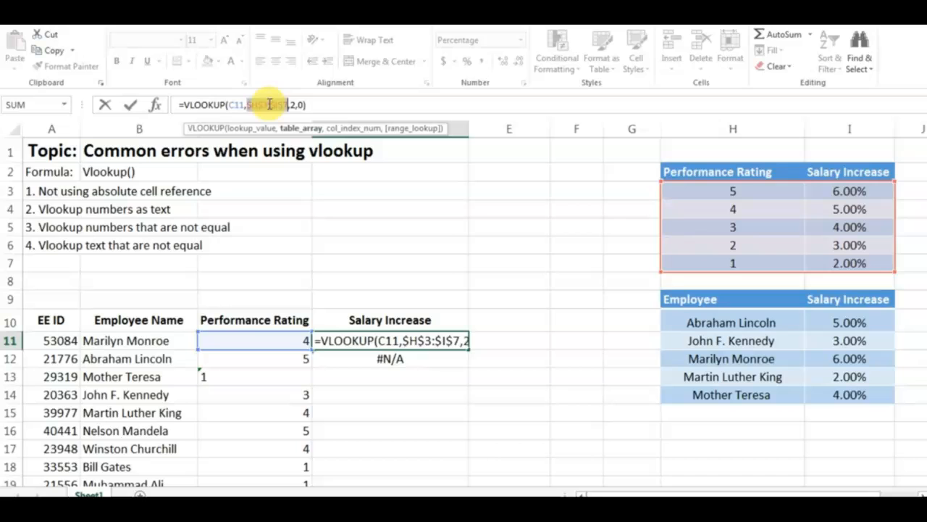
left_click(321, 104)
key("Return")
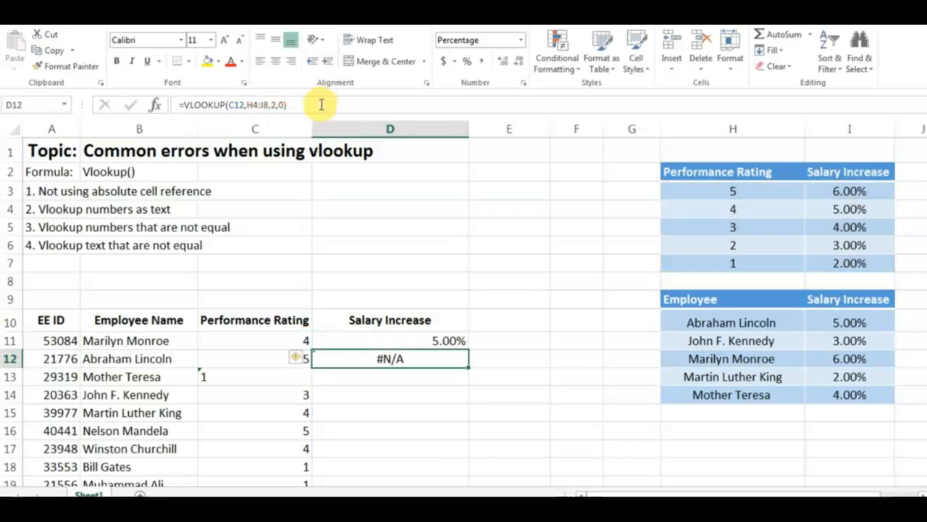
Copy the D11 formula with the absolute table range over the formula in D12.
key("Up")
key("ctrl+c")
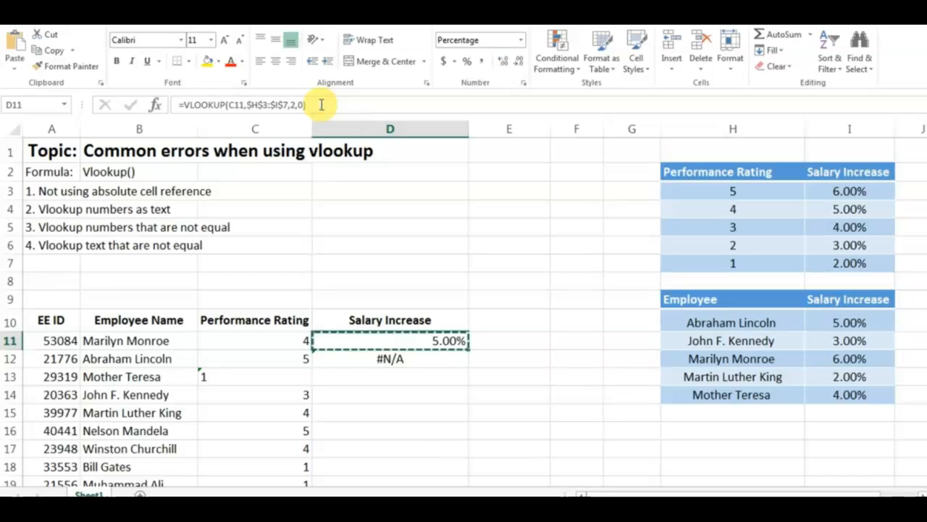
key("Down")
key("ctrl+v")
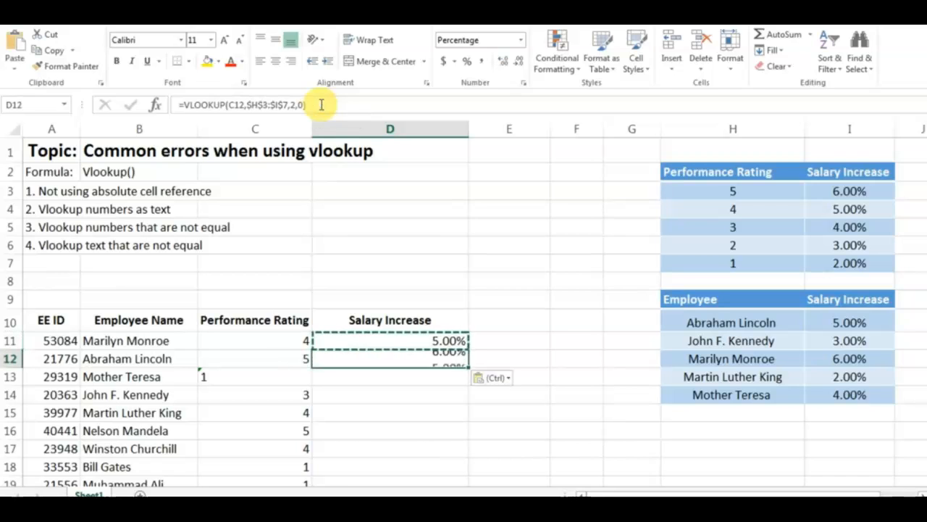
key("Escape")
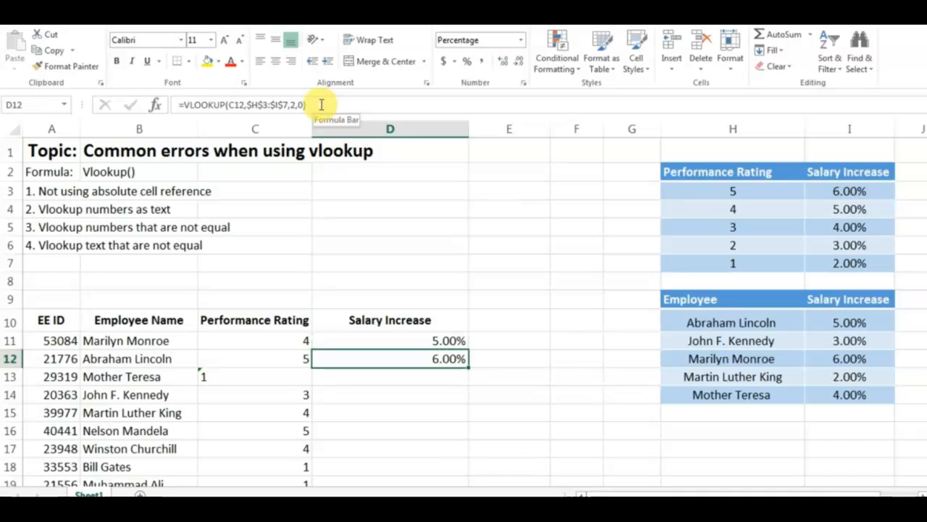
Copy the VLOOKUP formula from D12 into D13.
key("ctrl+c")
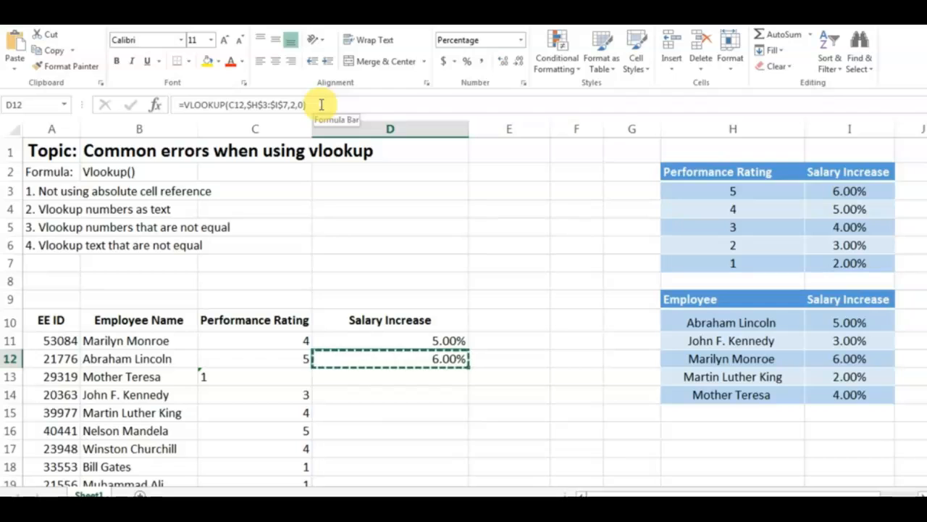
key("Down")
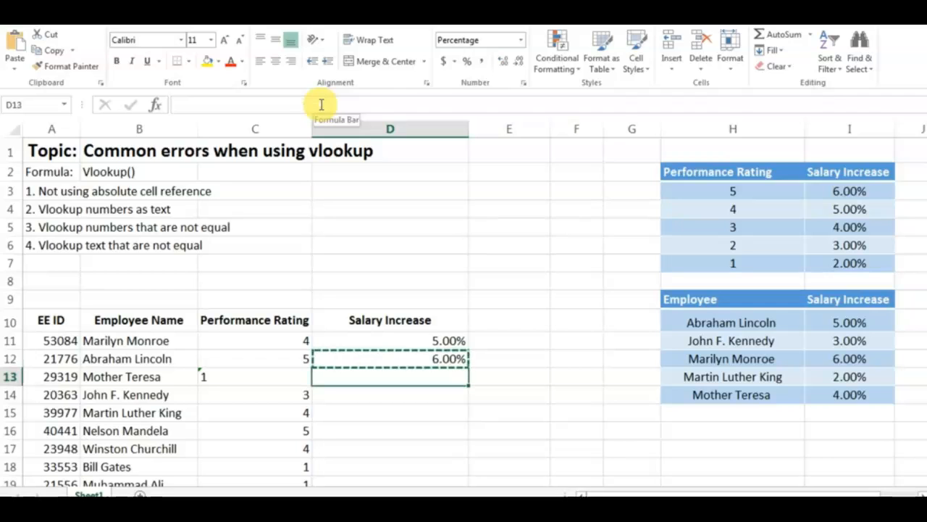
key("ctrl+v")
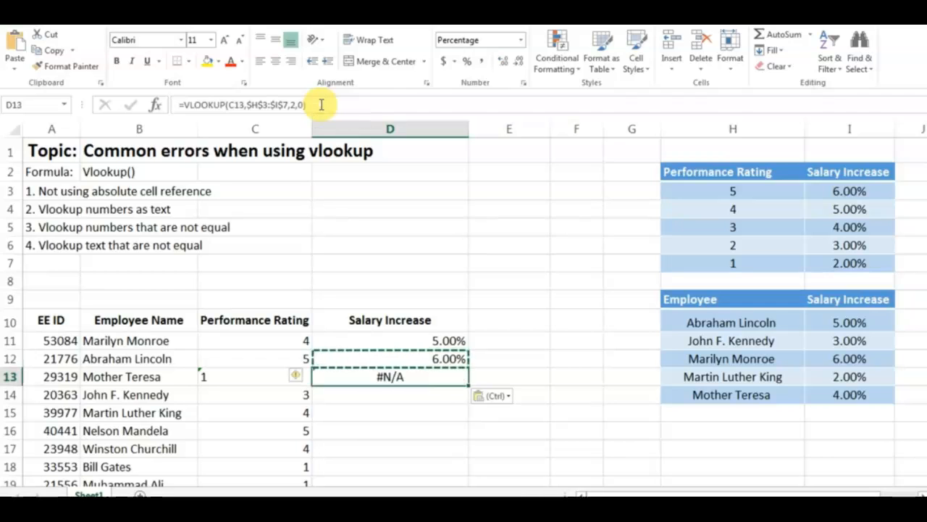
key("Escape")
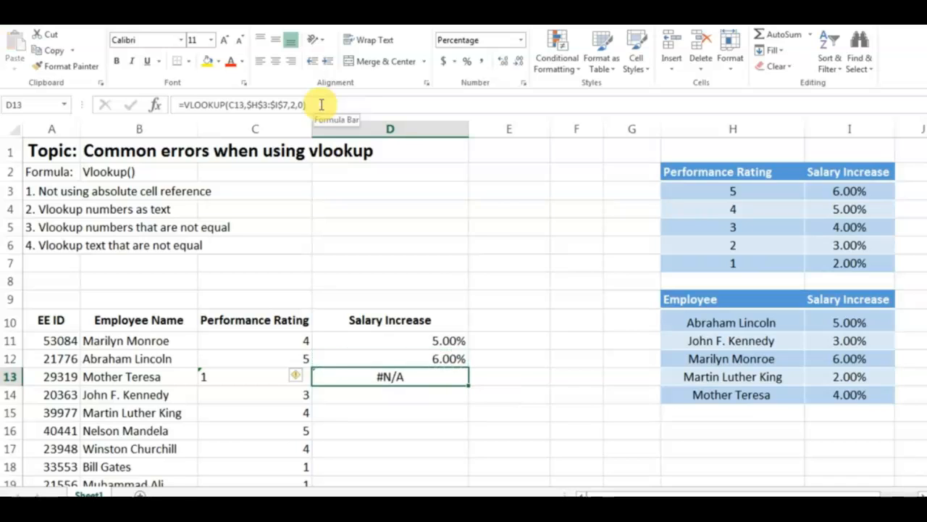
Inspect the VLOOKUP formula in D13 and the underlying content of its lookup value in C13.
double_click(379, 375)
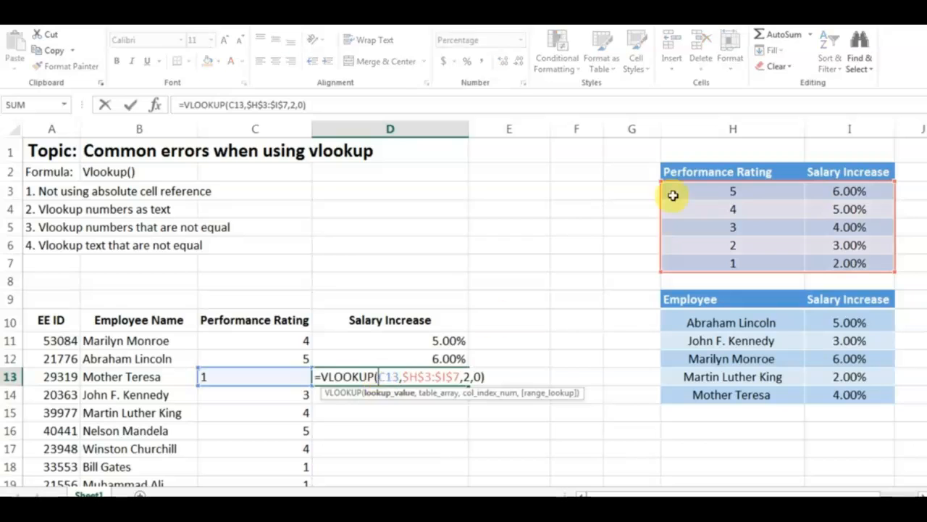
key("Return")
left_click(237, 377)
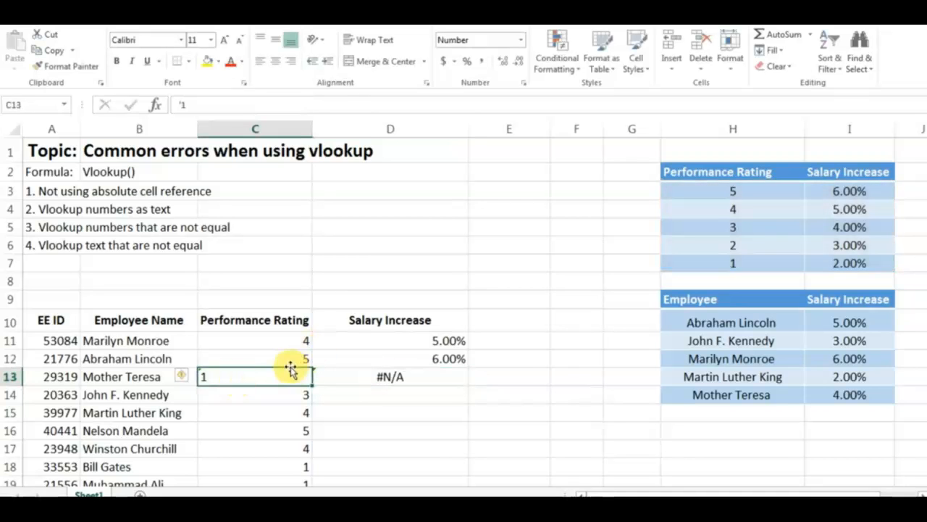
left_click(184, 104)
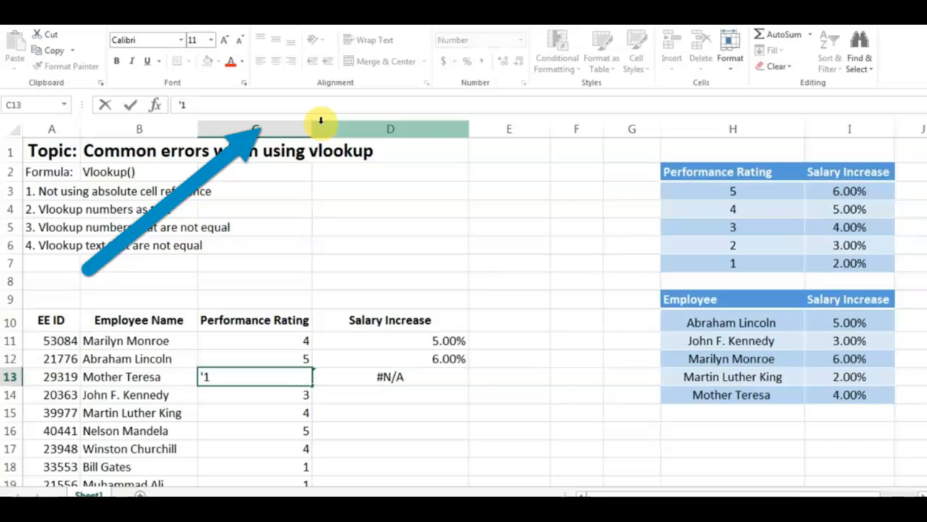
key("Return")
key("Up")
key("Right")
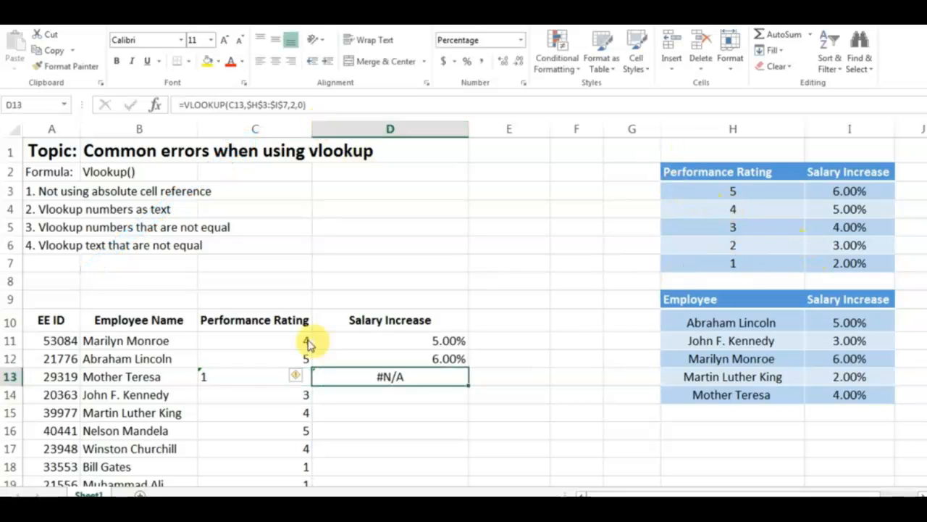
Convert the performance rating stored as text in C13 to a number.
left_click(218, 380)
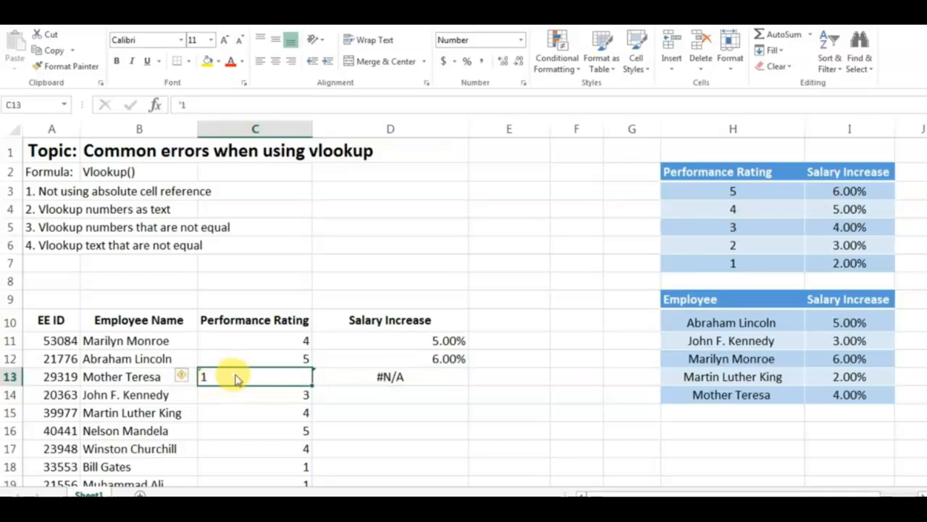
mouse_move(187, 386)
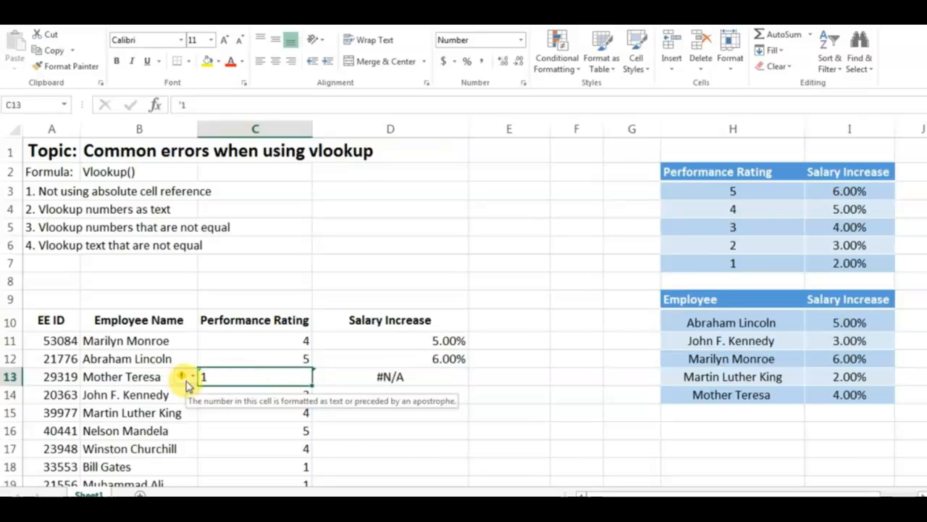
left_click(187, 379)
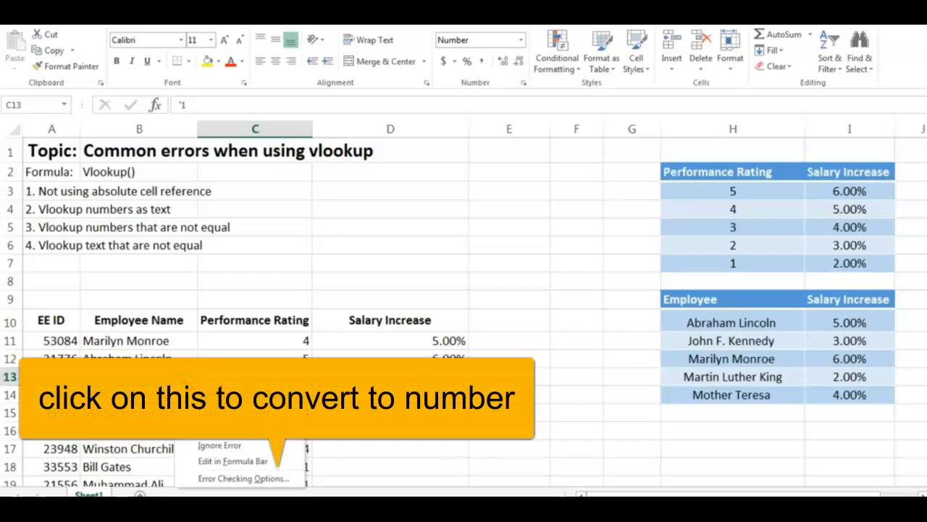
left_click(225, 413)
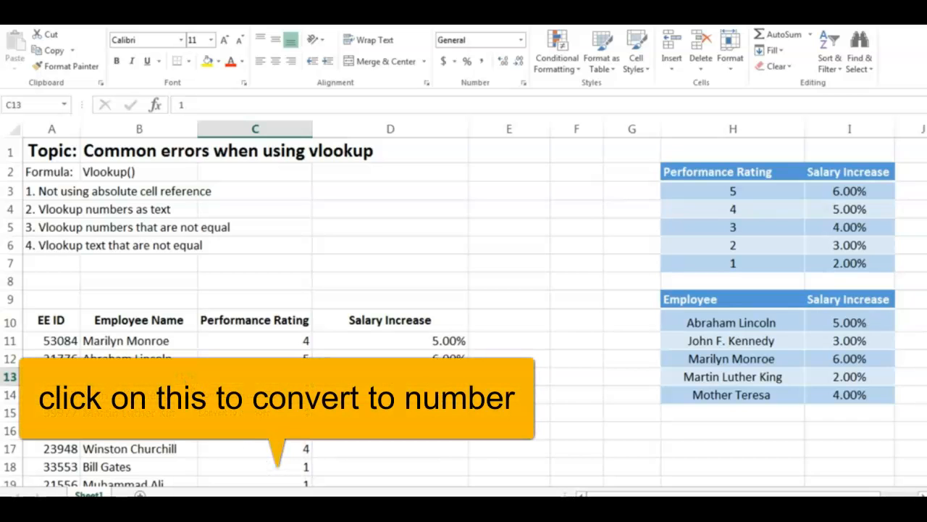
Copy the VLOOKUP formula from D13 into D14.
left_click(379, 378)
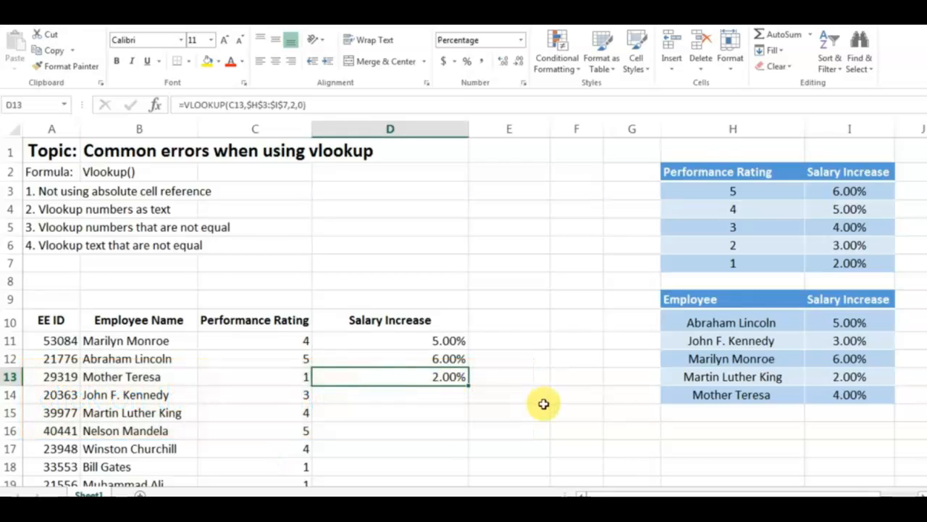
key("ctrl+c")
key("Down")
key("ctrl+v")
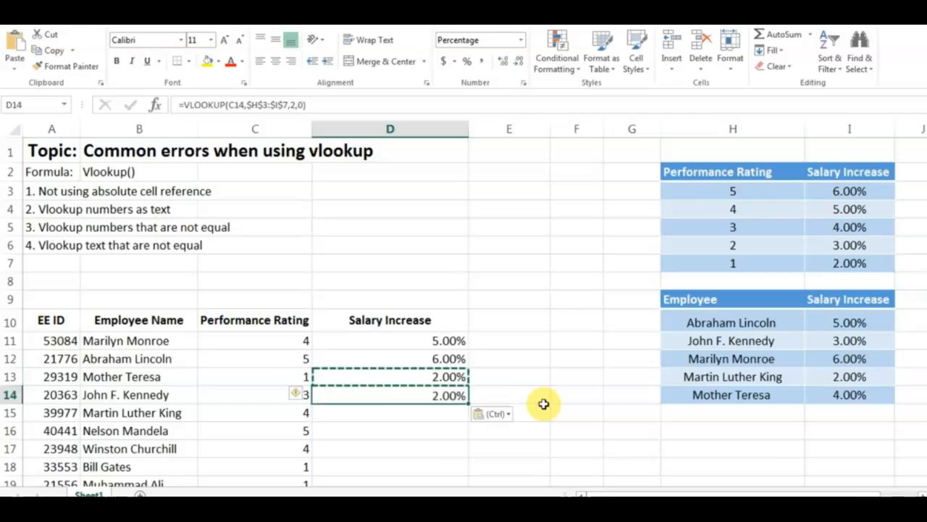
key("Escape")
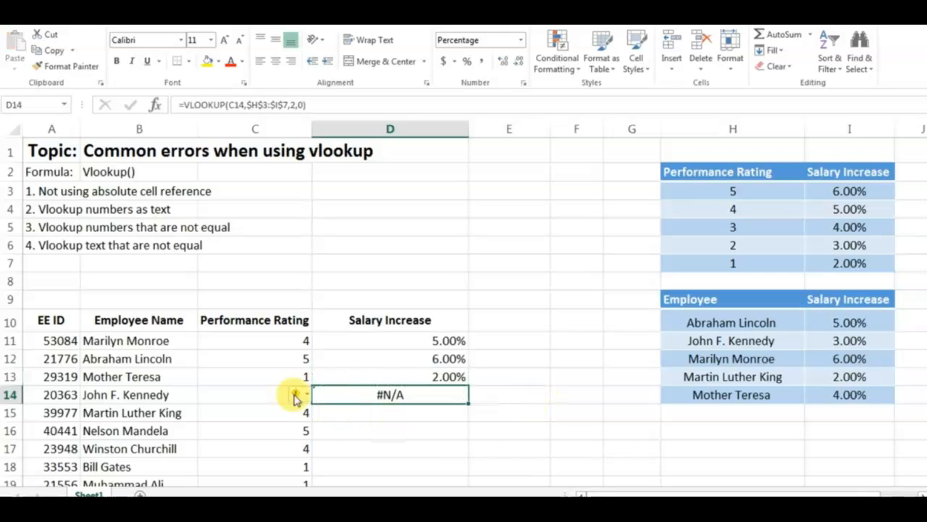
Inspect the lookup value and table range referenced by the formula in D14.
double_click(376, 393)
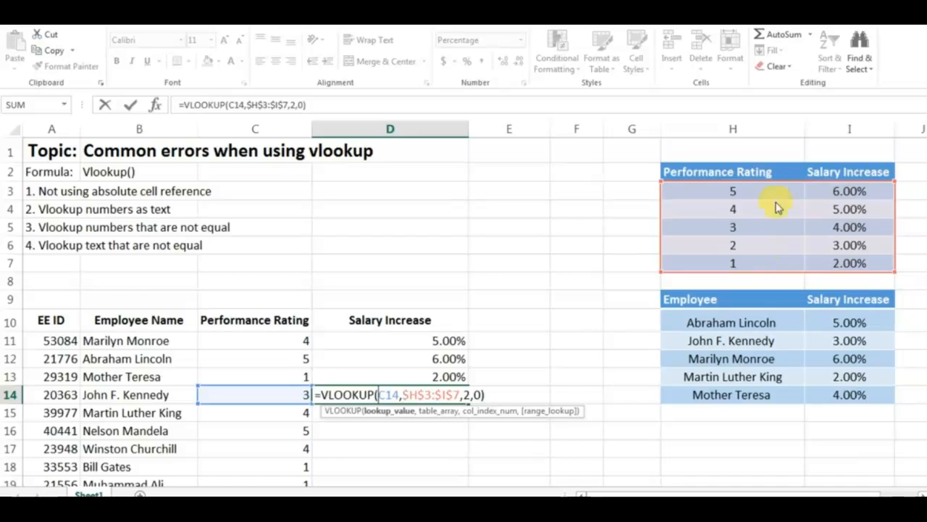
key("Return")
left_click(382, 395)
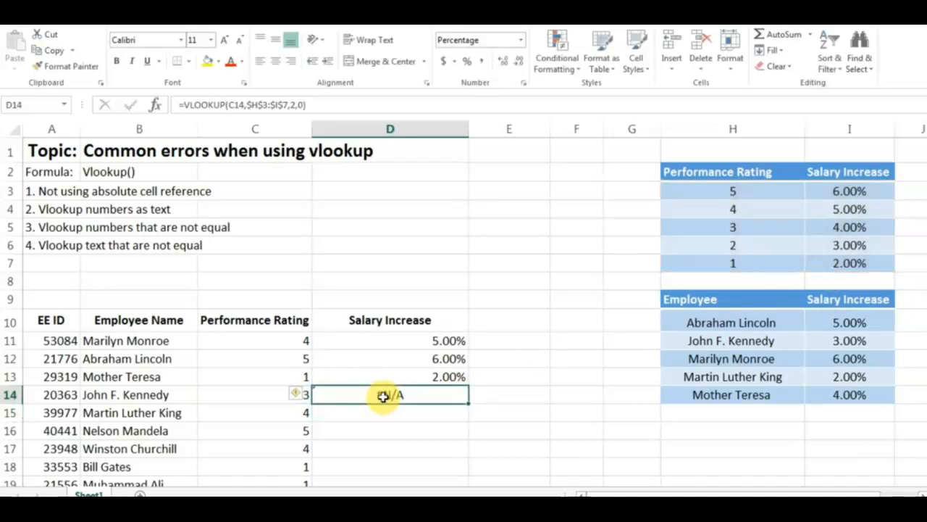
Show the performance rating in C14 with two decimal places and return to the formula in D14.
key("Left")
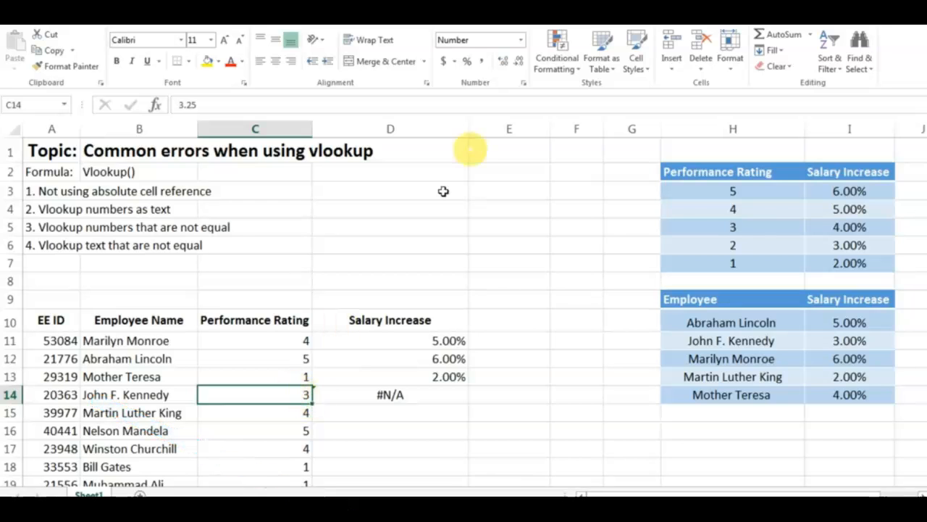
left_click(503, 62)
left_click(503, 62)
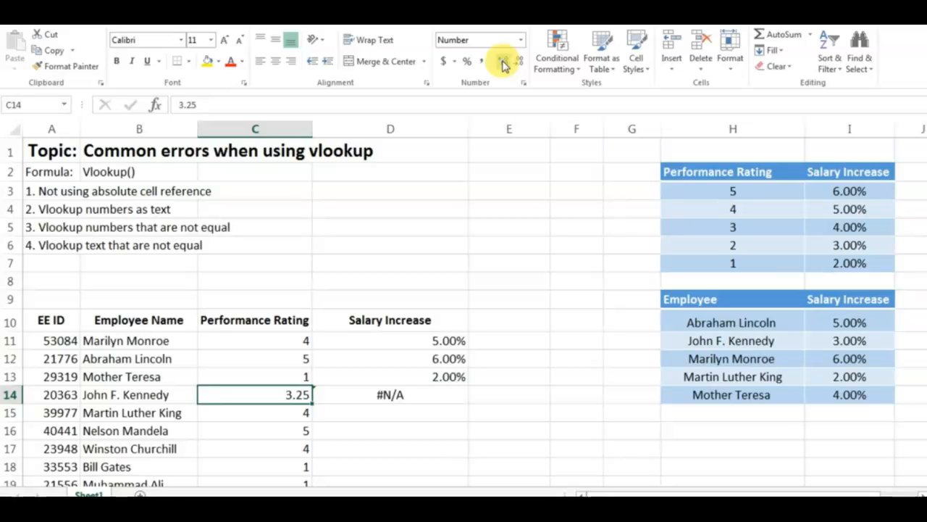
key("Right")
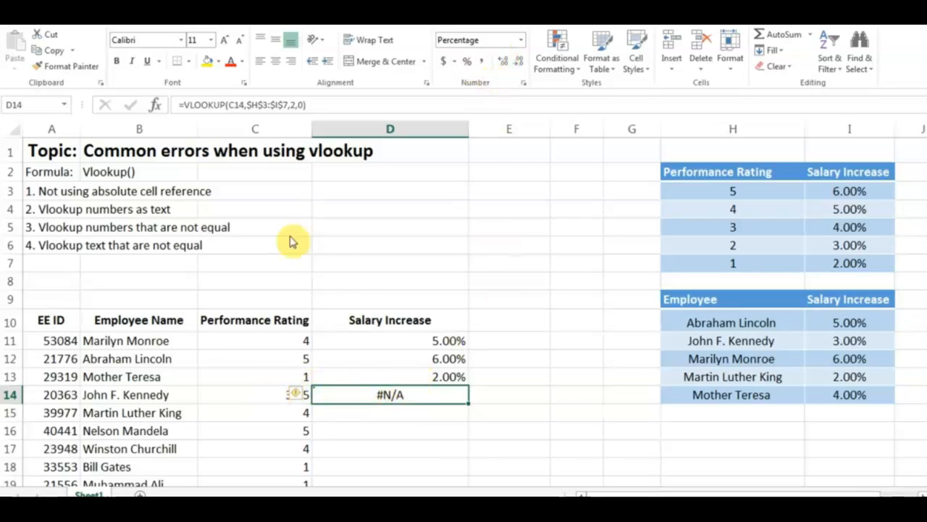
Wrap the lookup value in the D14 formula with ROUND to zero decimals, giving =VLOOKUP(ROUND(C14,0),$H$3:$I$7,2,0).
double_click(399, 394)
left_click(229, 105)
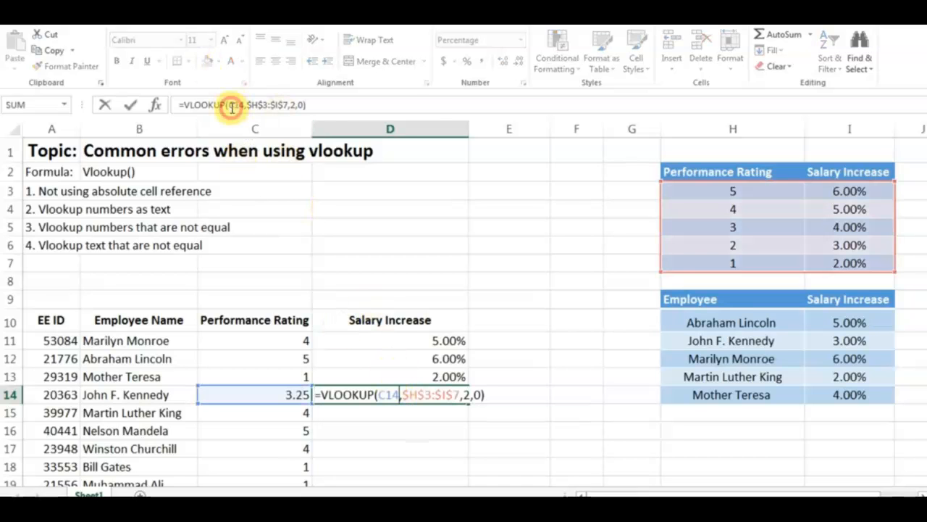
type("round")
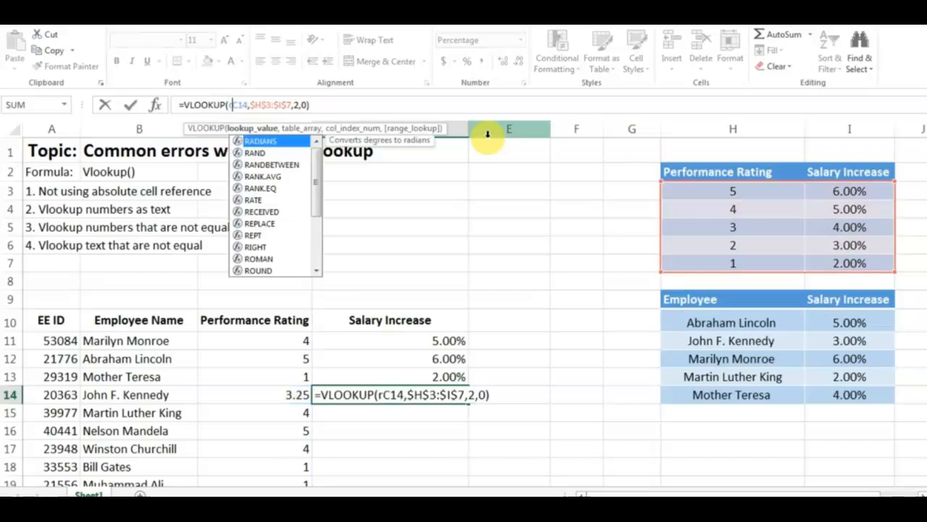
type("(")
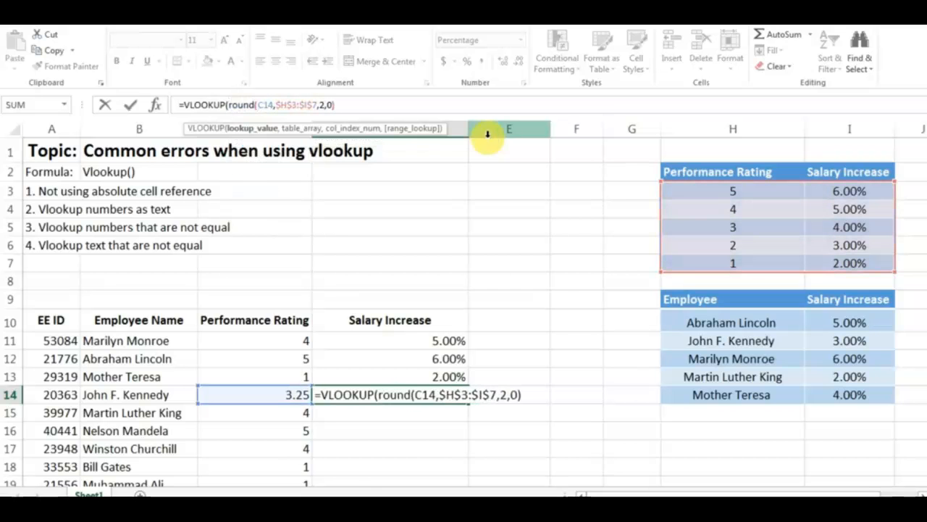
left_click(275, 106)
type(",0)")
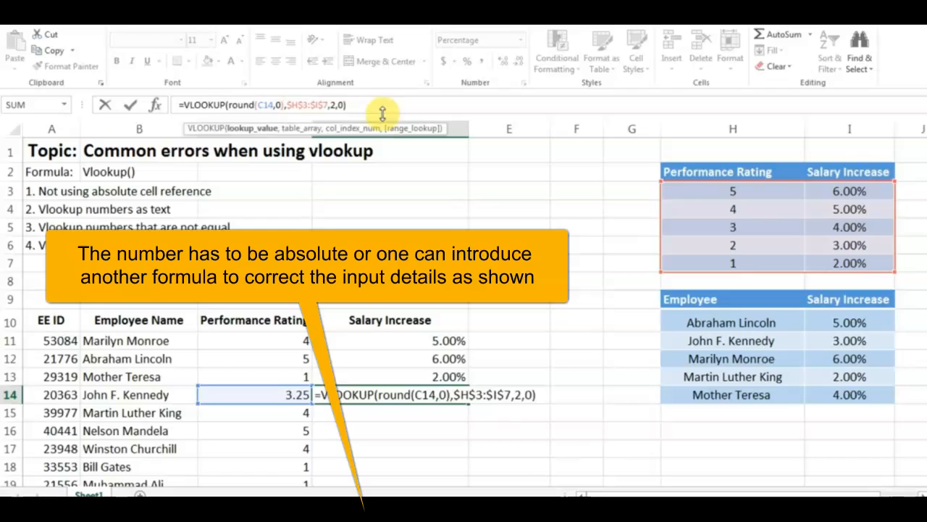
key("Return")
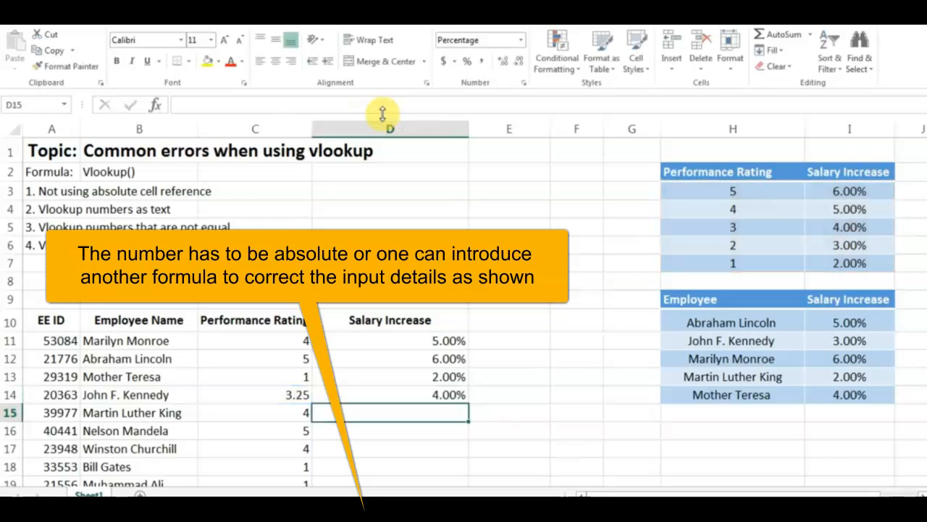
key("Up")
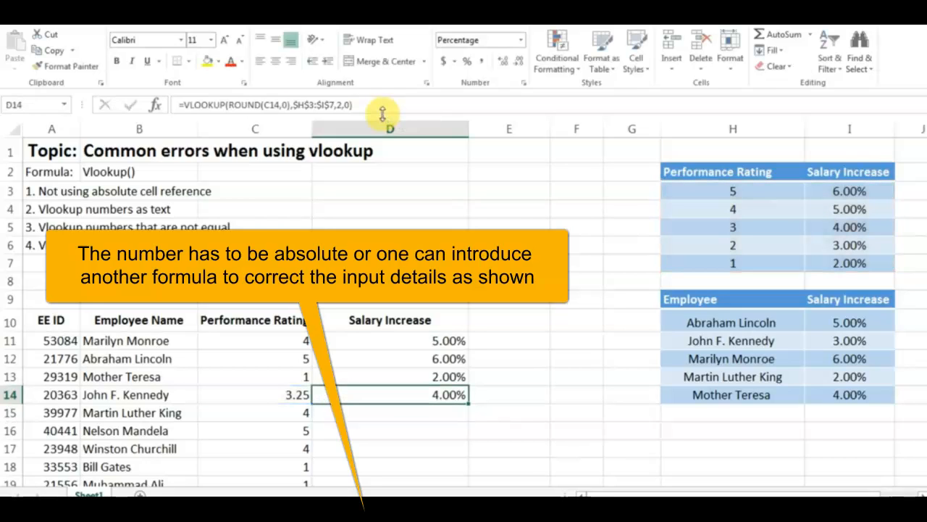
left_click(846, 219)
left_click(371, 397)
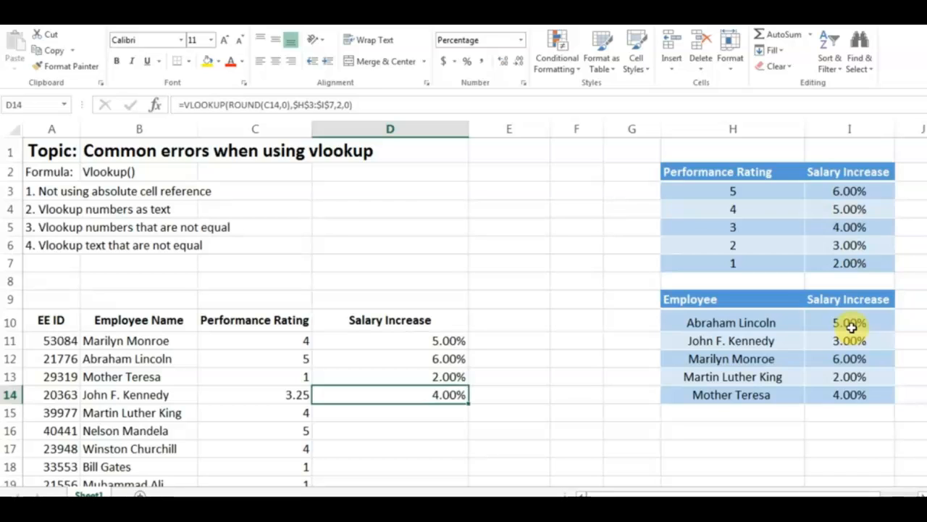
Start a VLOOKUP formula in D15 that uses the employee name in B15 as the lookup value.
key("Down")
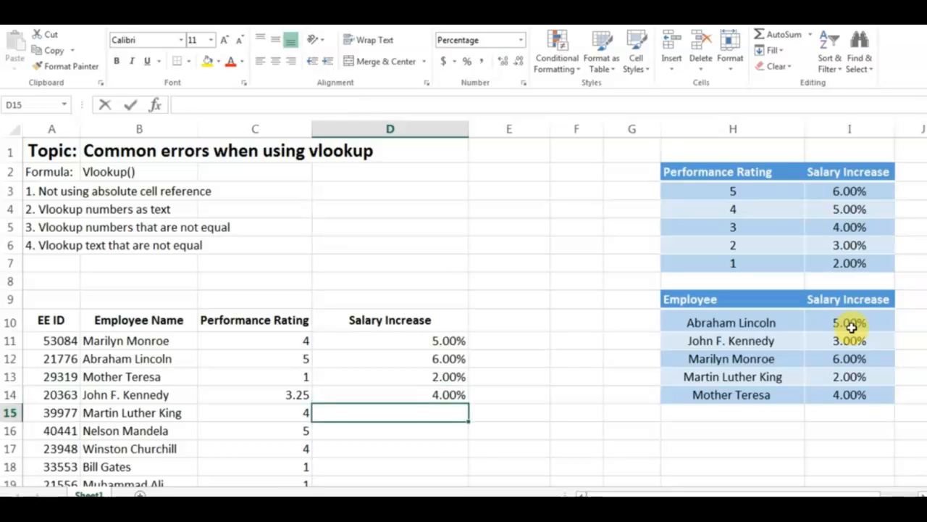
type("=vlookup(")
key("Left")
key("Left")
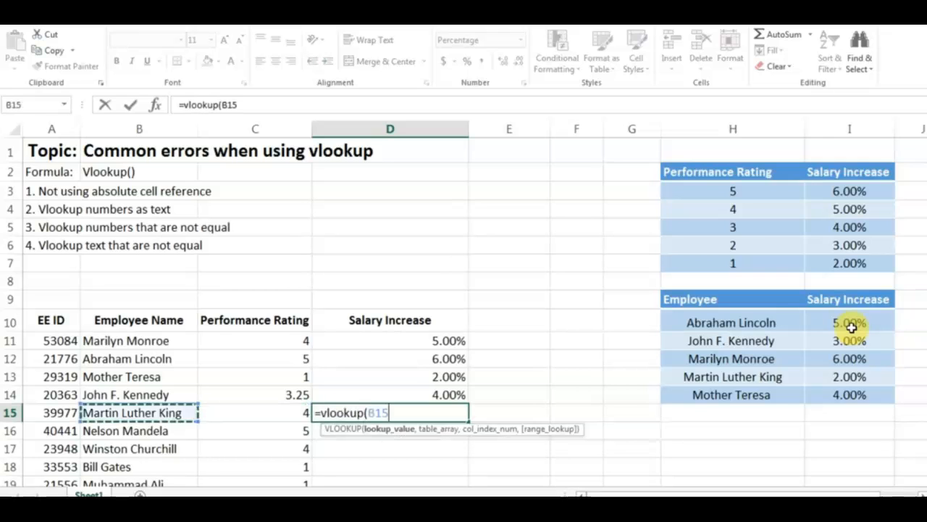
type(",")
Complete the D15 formula with the absolute table range $H$10:$I$14, column index 2 and exact match 0.
left_click_drag(766, 319, 844, 395)
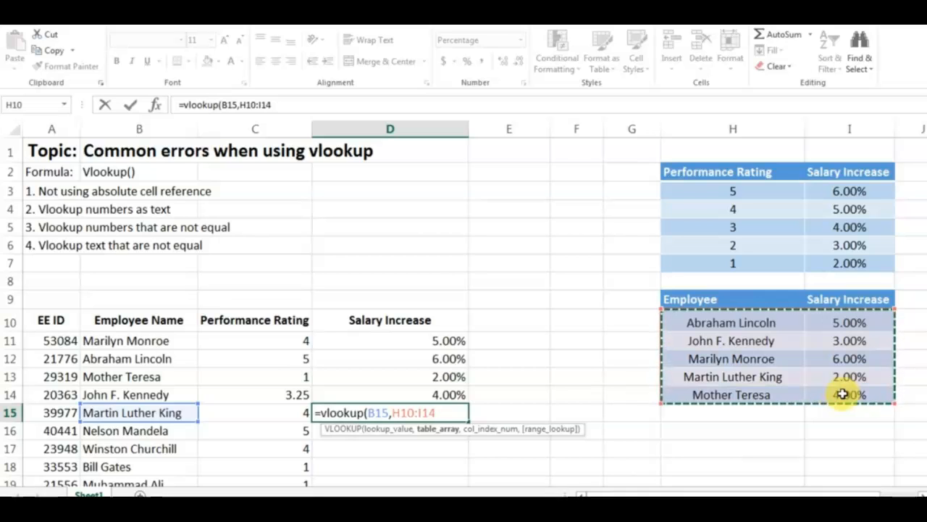
key("F4")
type(",")
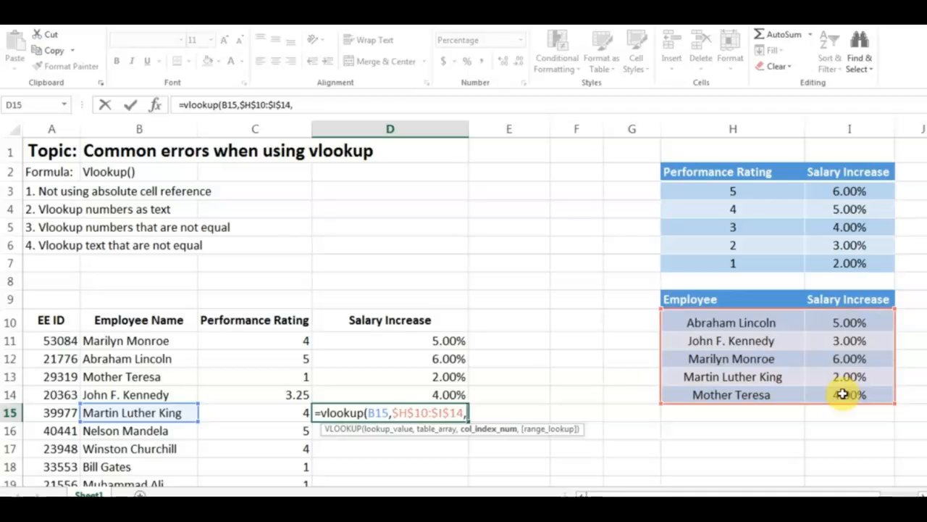
type("2,")
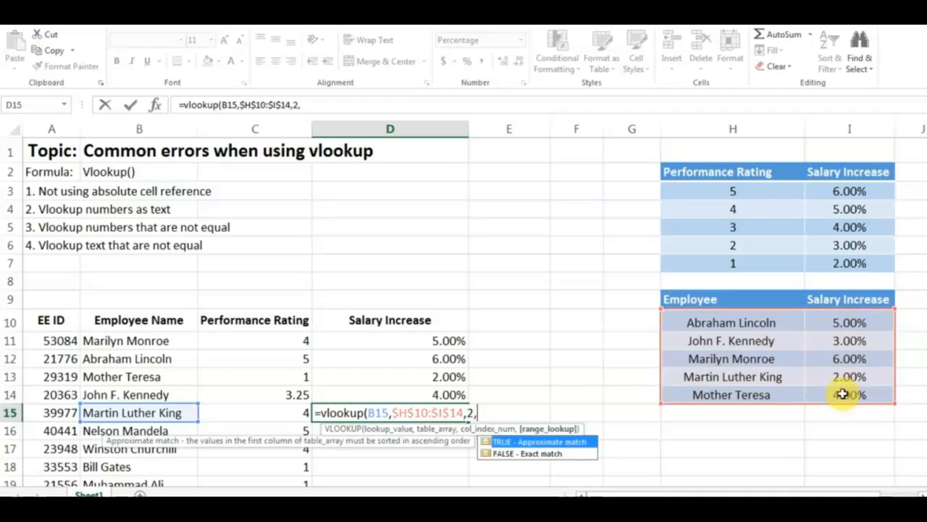
type("0)")
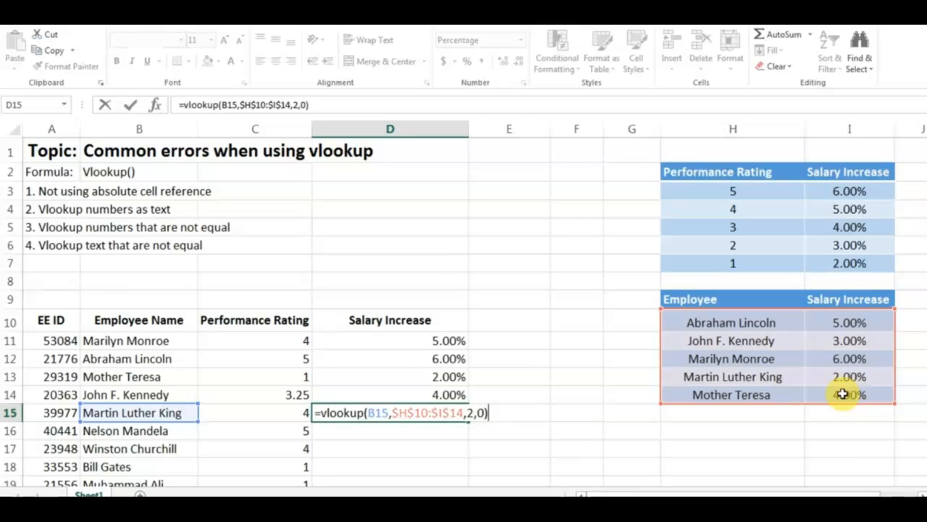
key("Return")
key("Up")
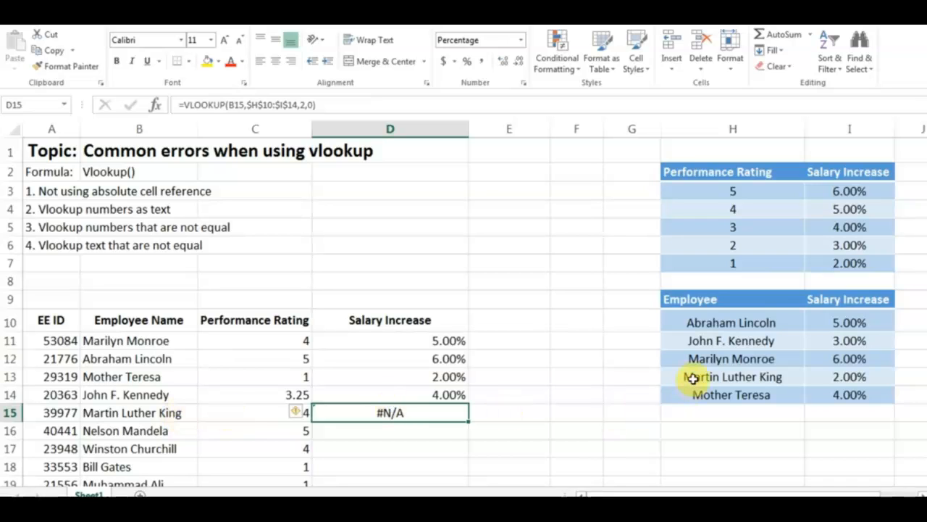
Enter =LEN(B15) in E15 to count the characters of the employee name in the main table.
left_click(518, 408)
type("=len")
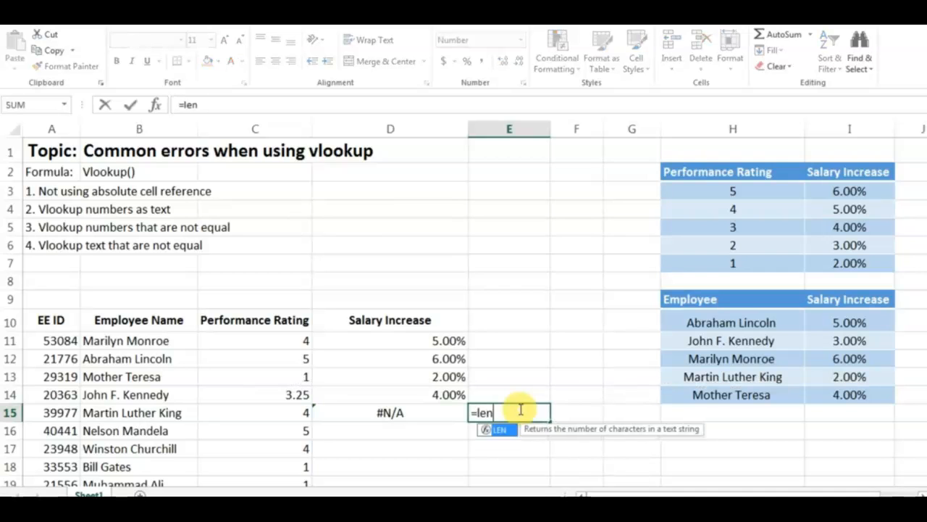
type("(")
key("Left")
key("Left")
key("Left")
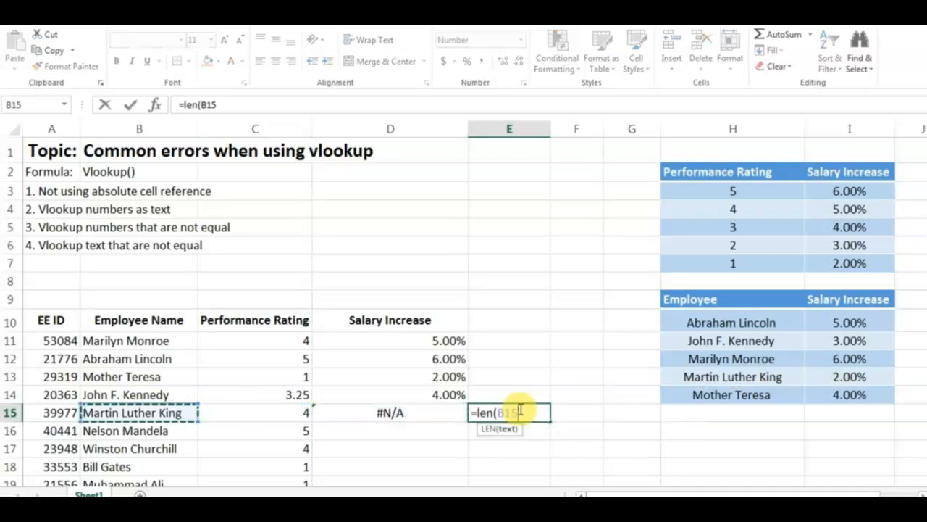
type(")")
key("ctrl+Return")
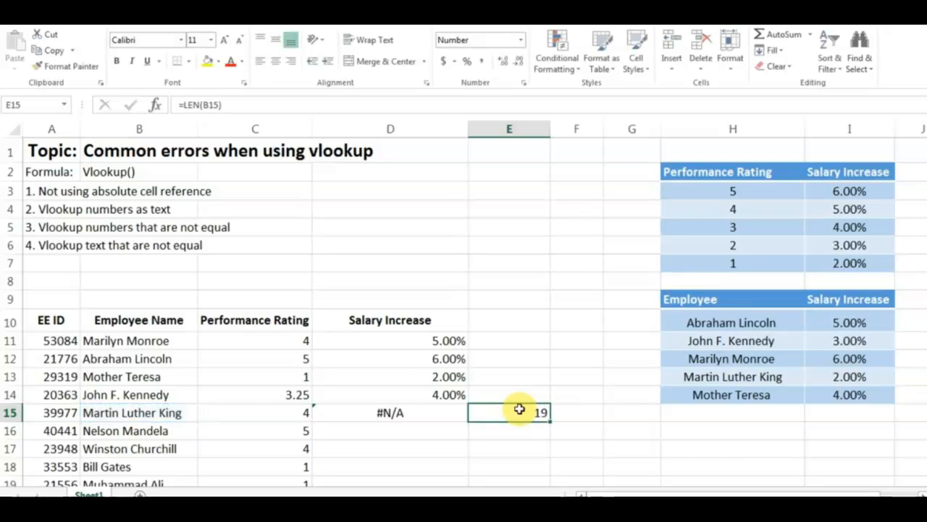
Enter =LEN(H13) in F15 to count the characters of the matching name in the Employee lookup table.
key("Right")
type("=len(")
key("Right")
key("Right")
key("Up")
key("Up")
type(")")
key("Return")
key("Up")
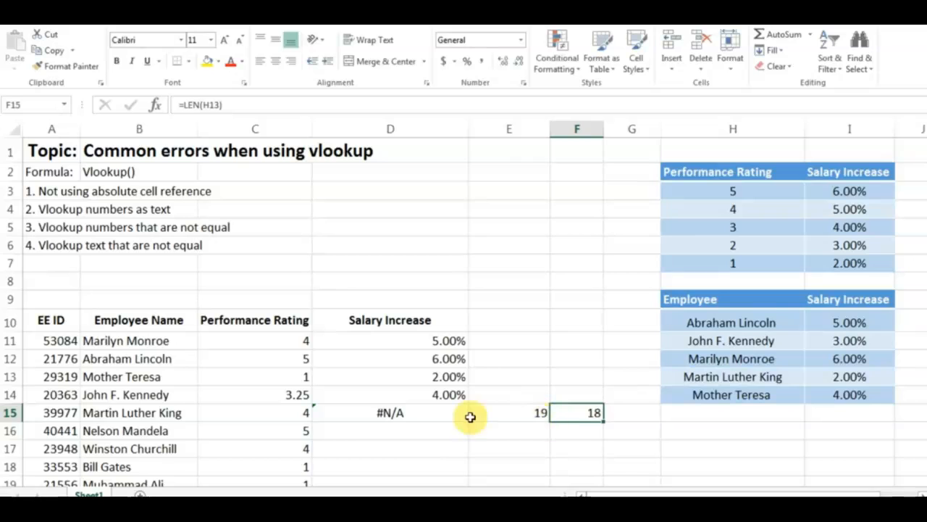
Examine the employee name text in B15 for extra spaces at its end and check its character count in E15.
double_click(137, 412)
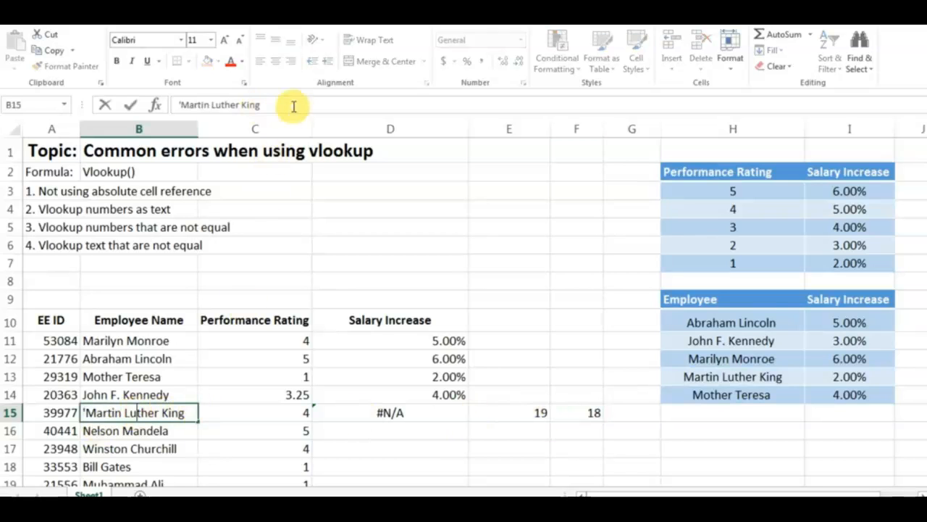
left_click(271, 104)
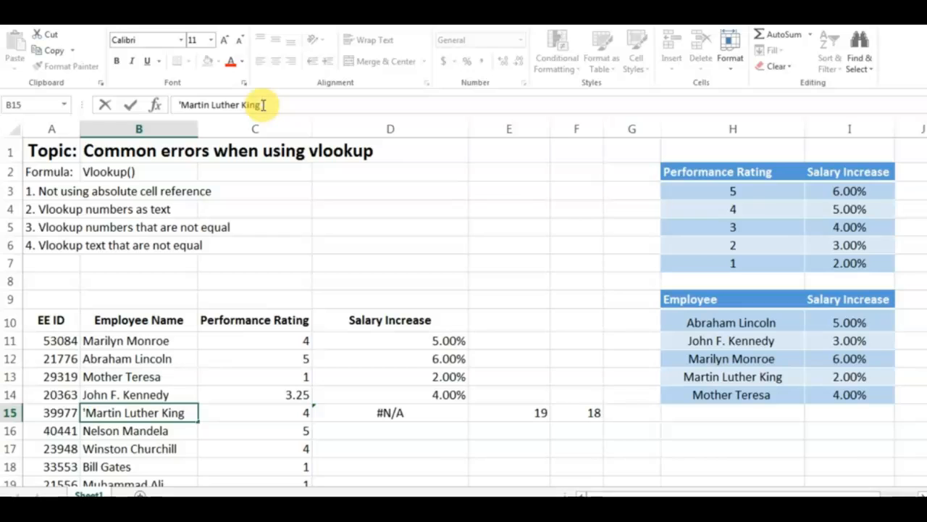
key("Return")
key("Up")
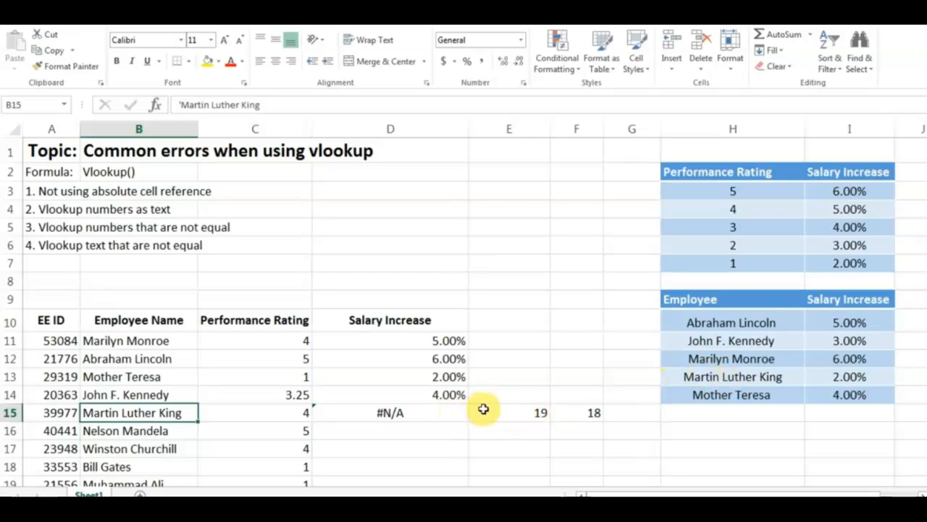
left_click(483, 409)
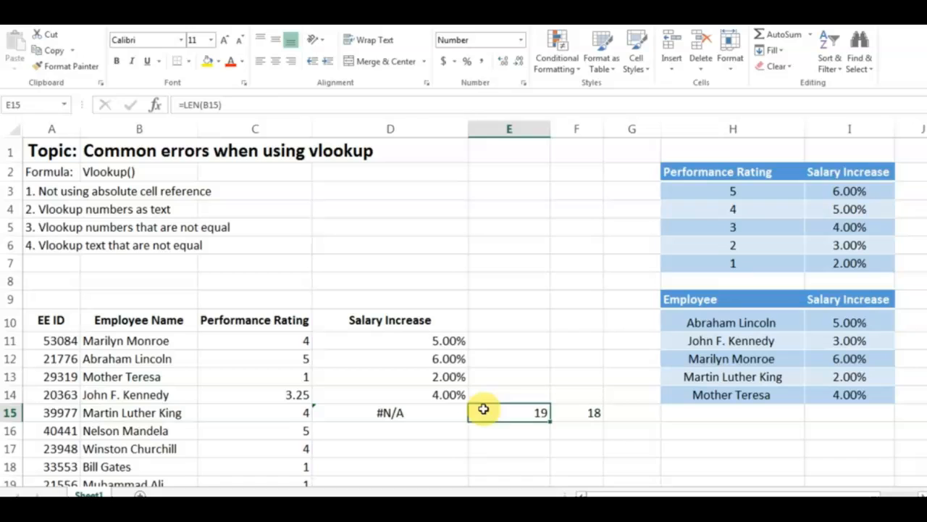
Wrap the lookup value in the D15 formula with TRIM, giving =VLOOKUP(TRIM(B15),$H$10:$I$14,2,0).
left_click(446, 411)
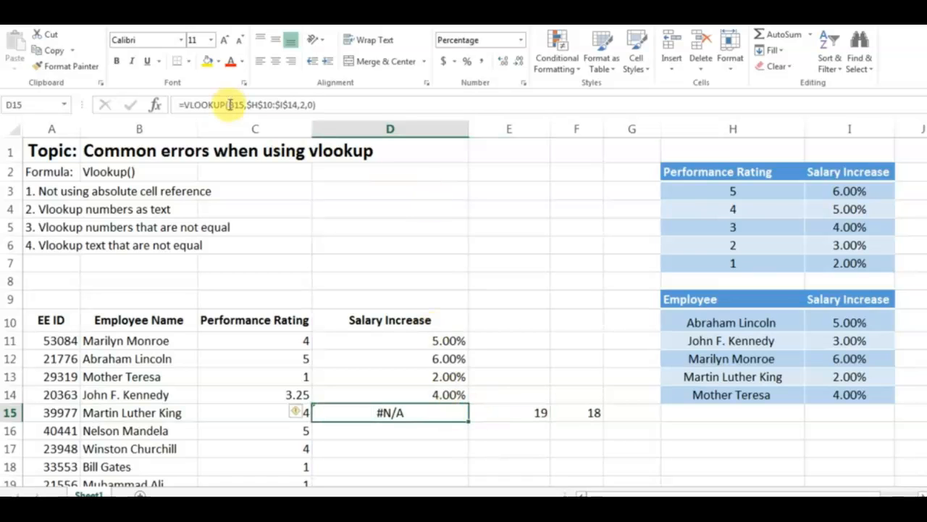
double_click(388, 413)
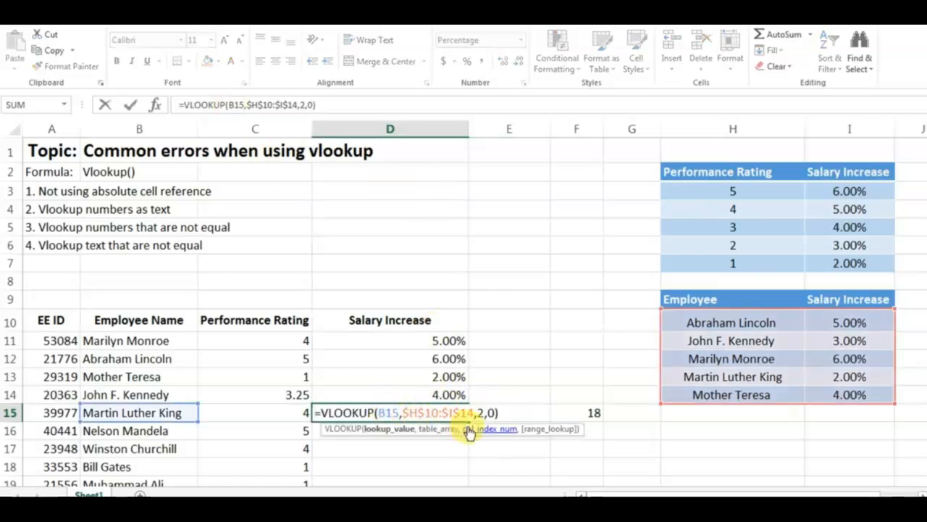
left_click(232, 105)
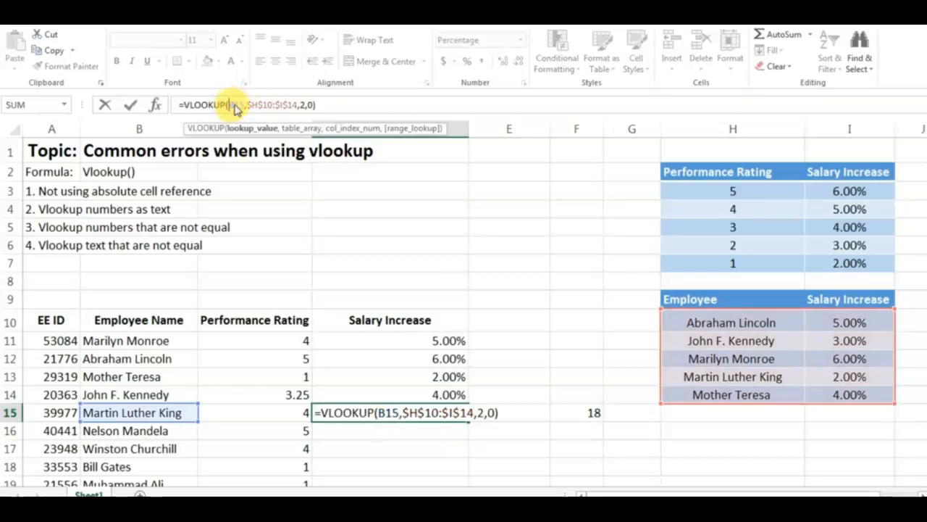
type("trim(")
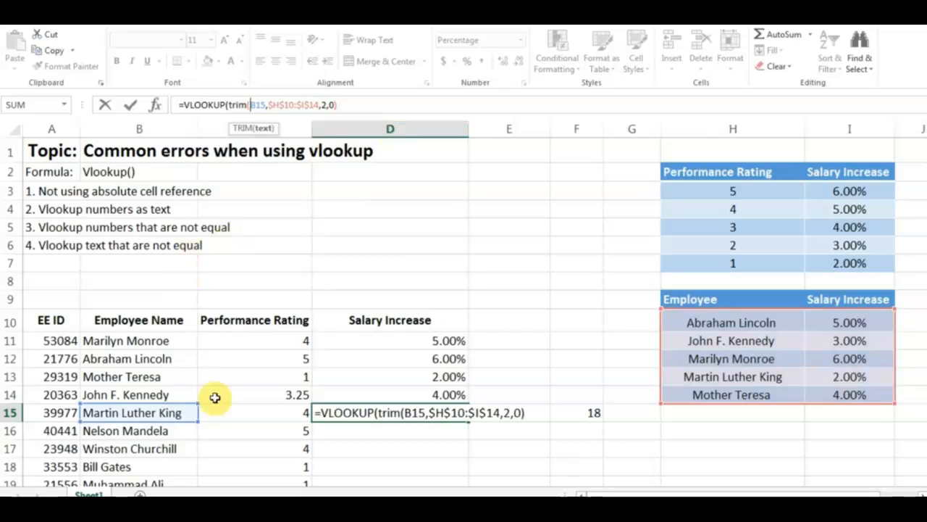
left_click(265, 104)
type(")")
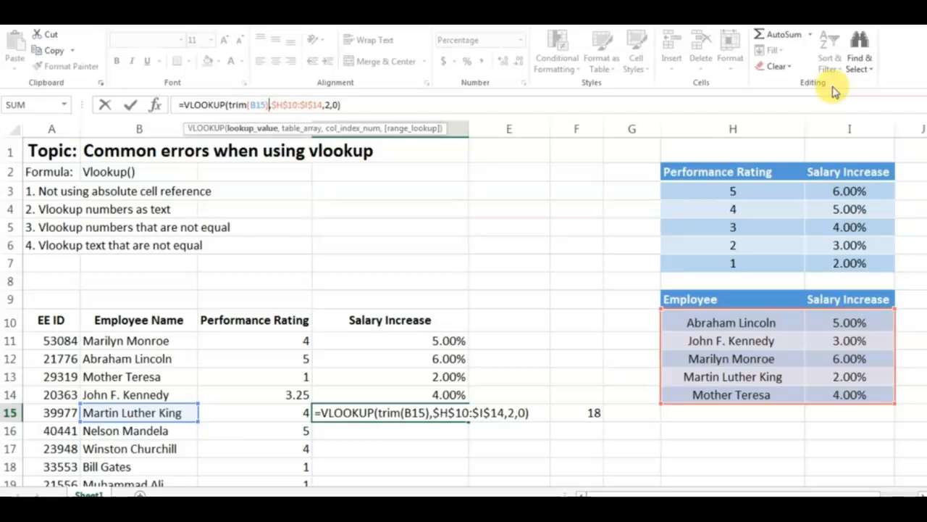
key("Return")
key("Up")
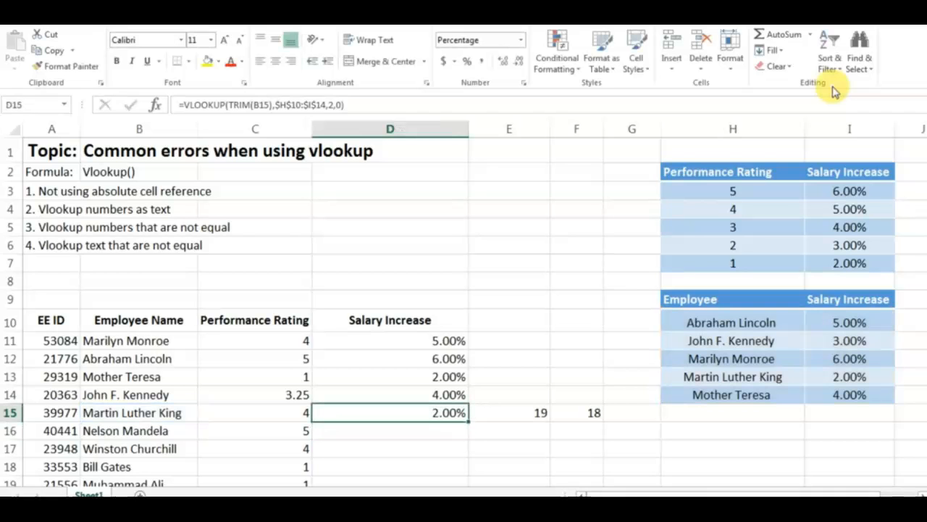
Enter =LEN(TRIM(B15)) in G15 to count the characters of the trimmed employee name.
key("Right")
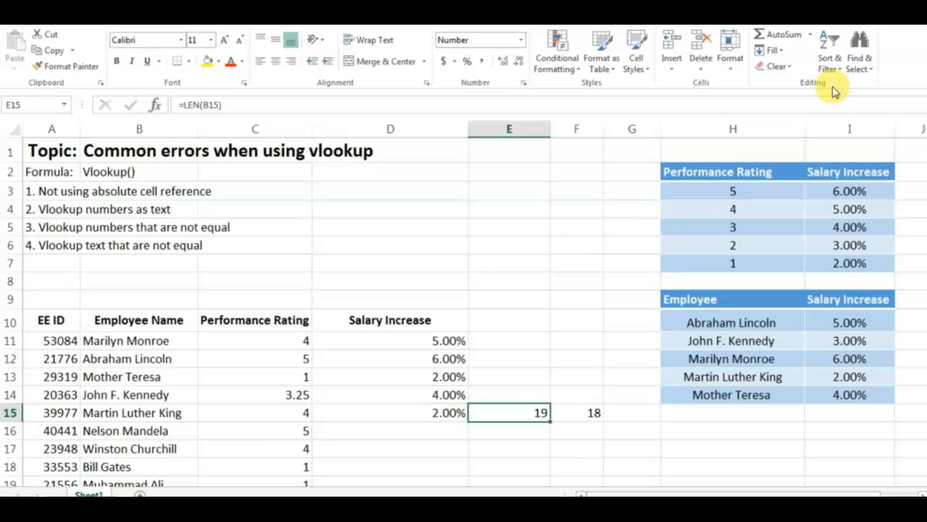
key("Right")
key("Right")
type("=")
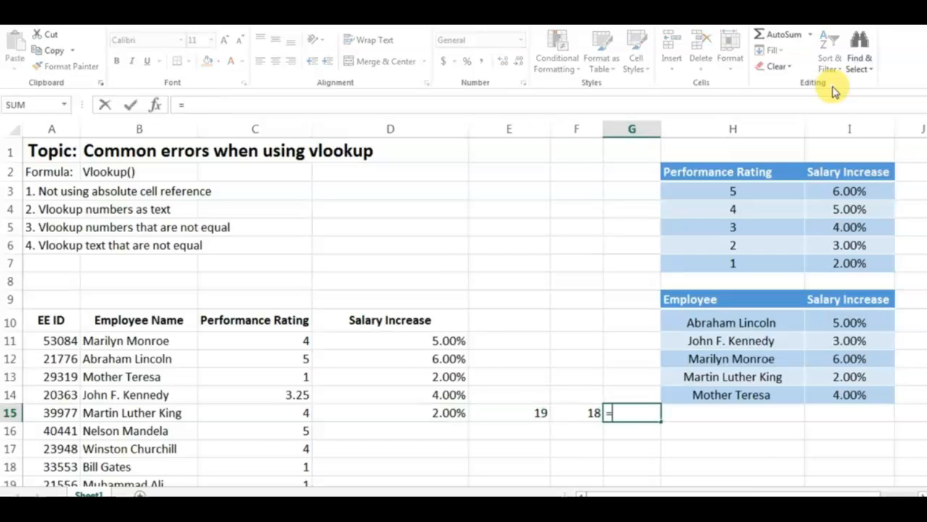
type("len(trim(")
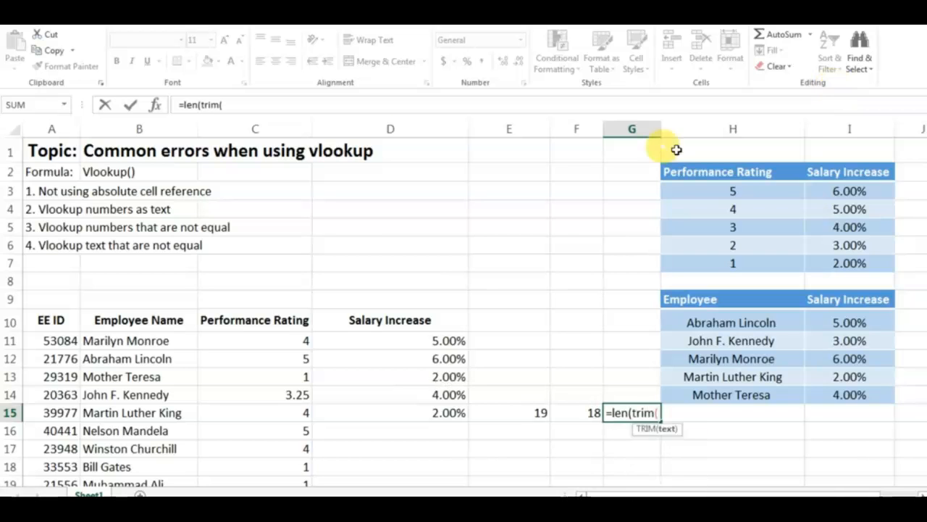
left_click(141, 414)
type("))")
key("Return")
key("Up")
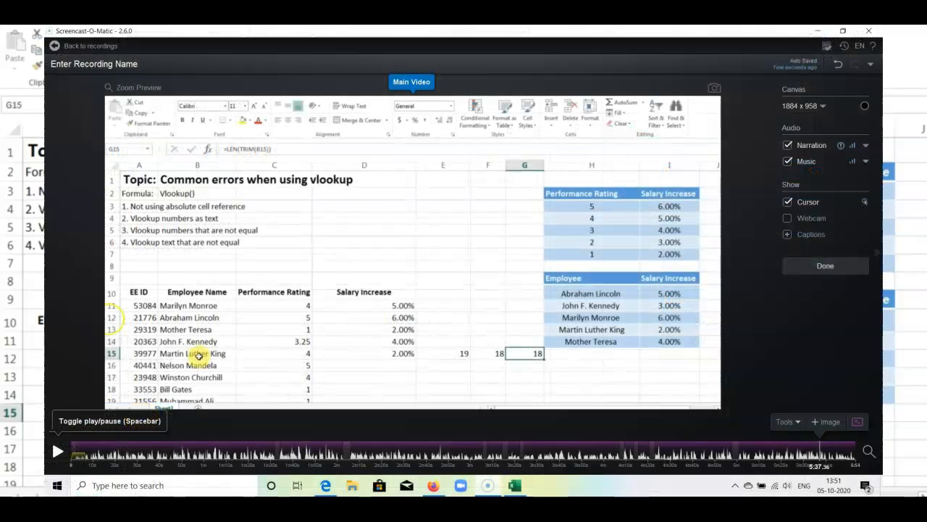